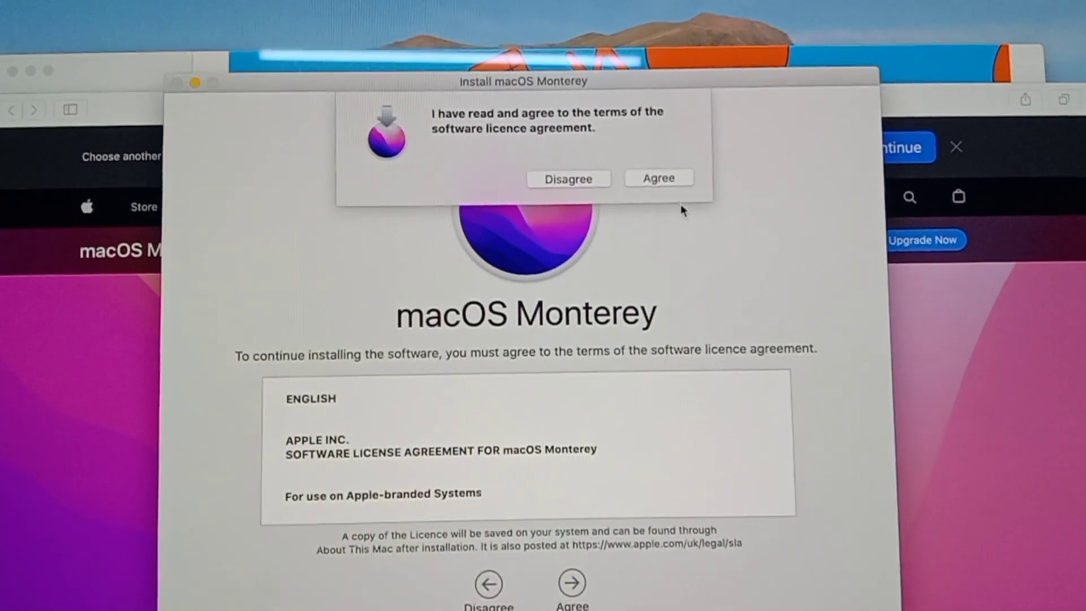
Step: Agree to the Monterey licence, choose Macintosh HD, and authorise with the administrator password
click(659, 178)
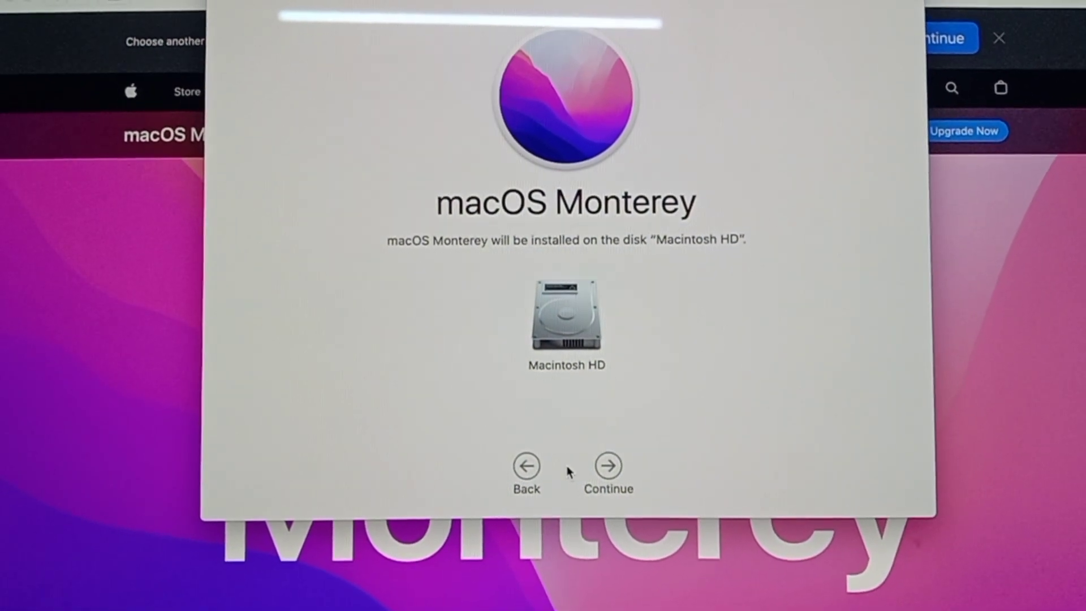
click(610, 468)
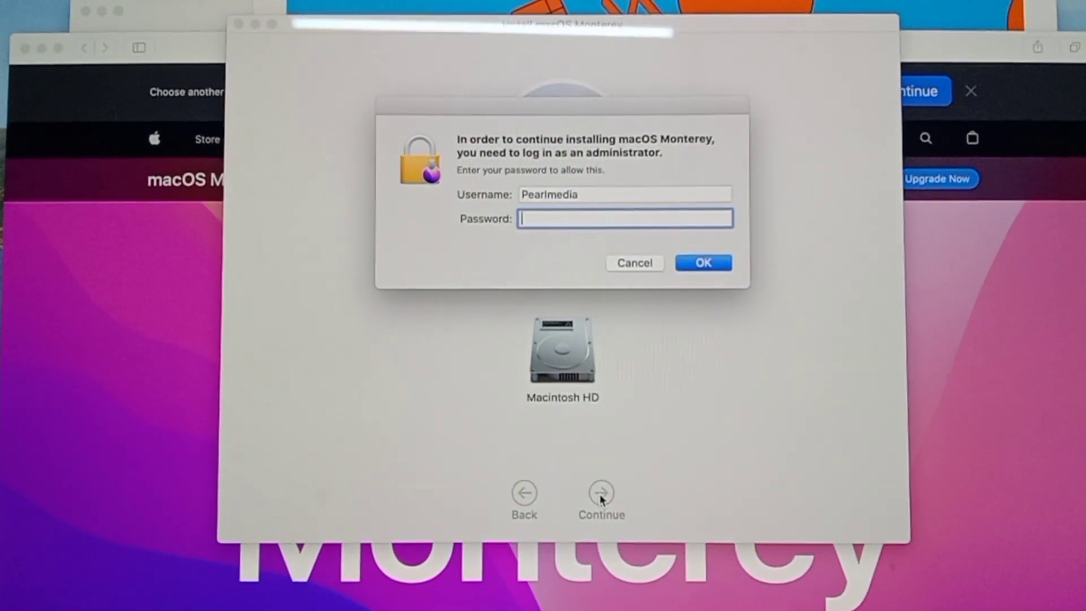
text(••••••••••)
click(696, 283)
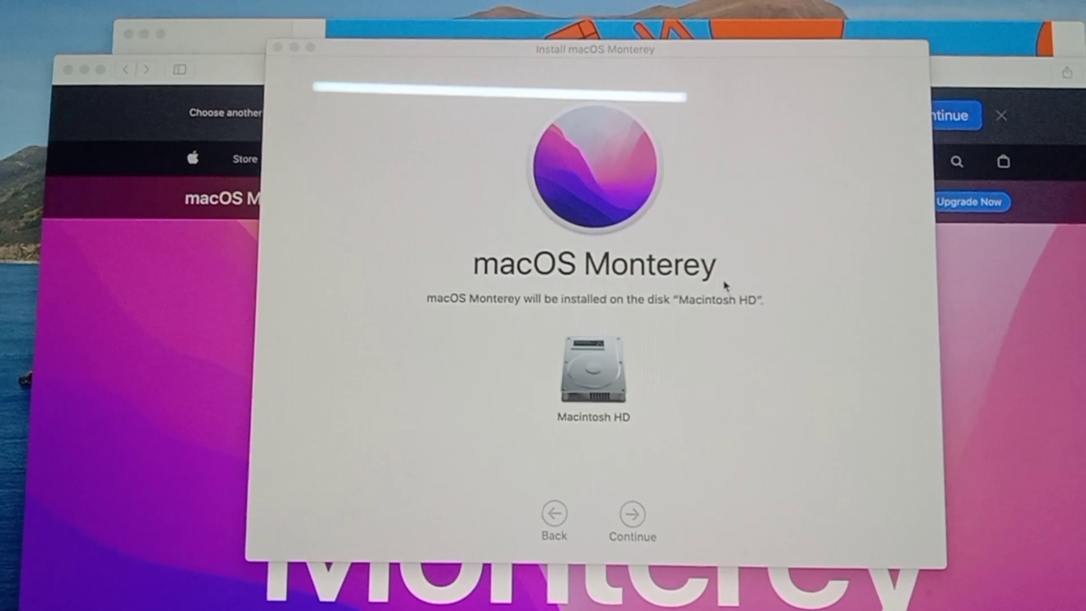